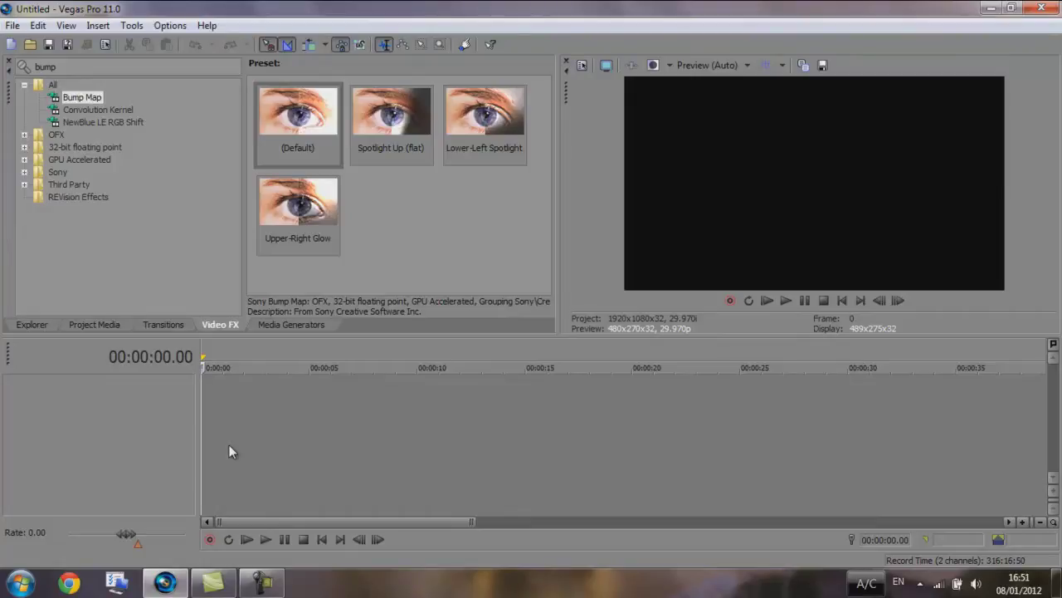
Show the Blue folder's flare clips, such as Big Blue Flare, in the Explorer
click(32, 324)
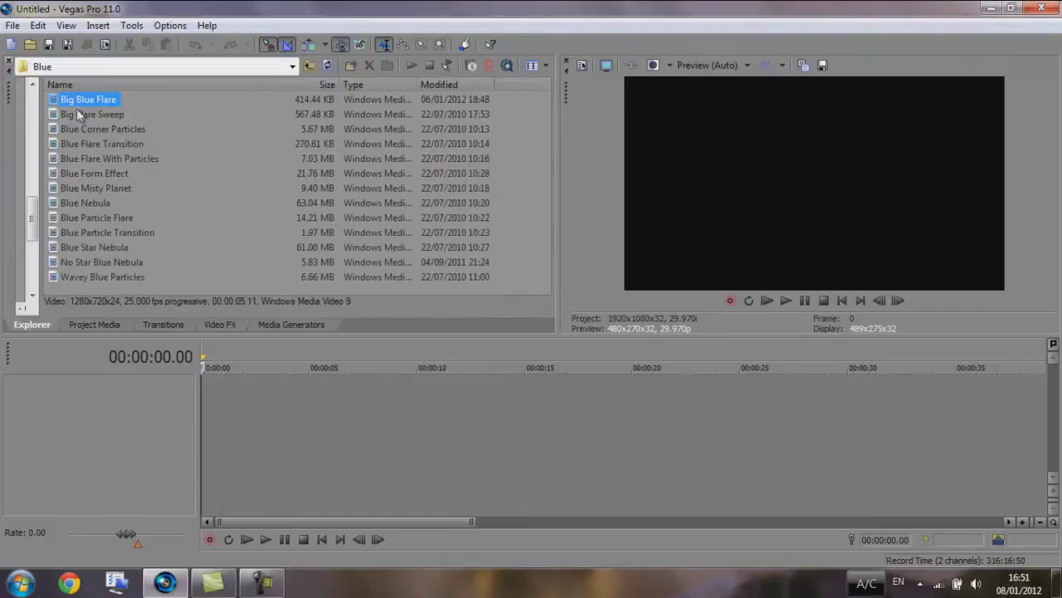
Place the Big Blue Flare clip on the timeline and add an empty video track
drag(81, 103, 203, 417)
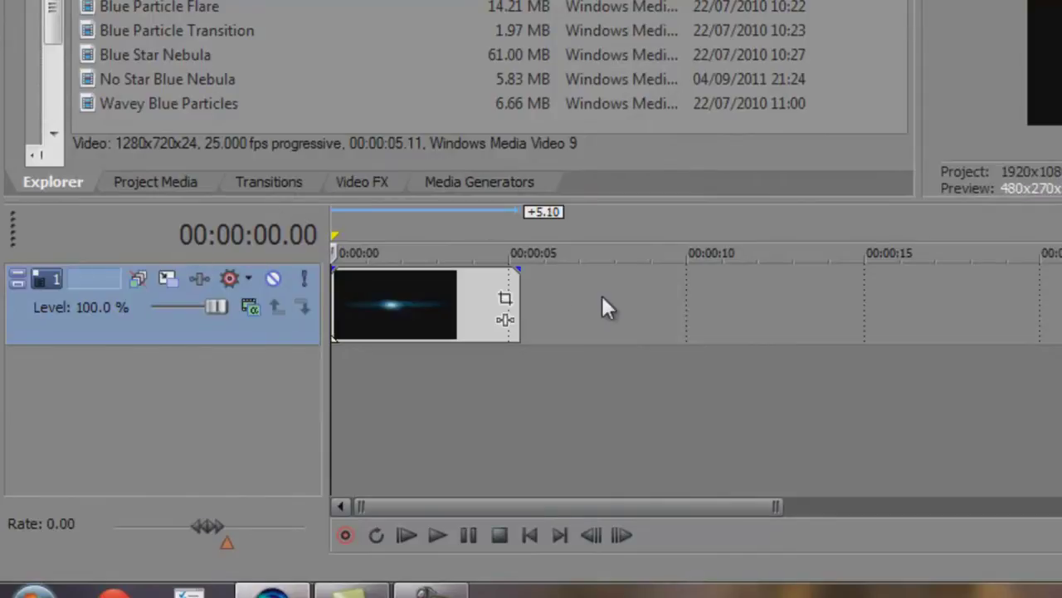
right_click(602, 297)
click(763, 65)
Insert a 'Redskyproductions' text title on the new track, scaled down to 0.725
right_click(410, 301)
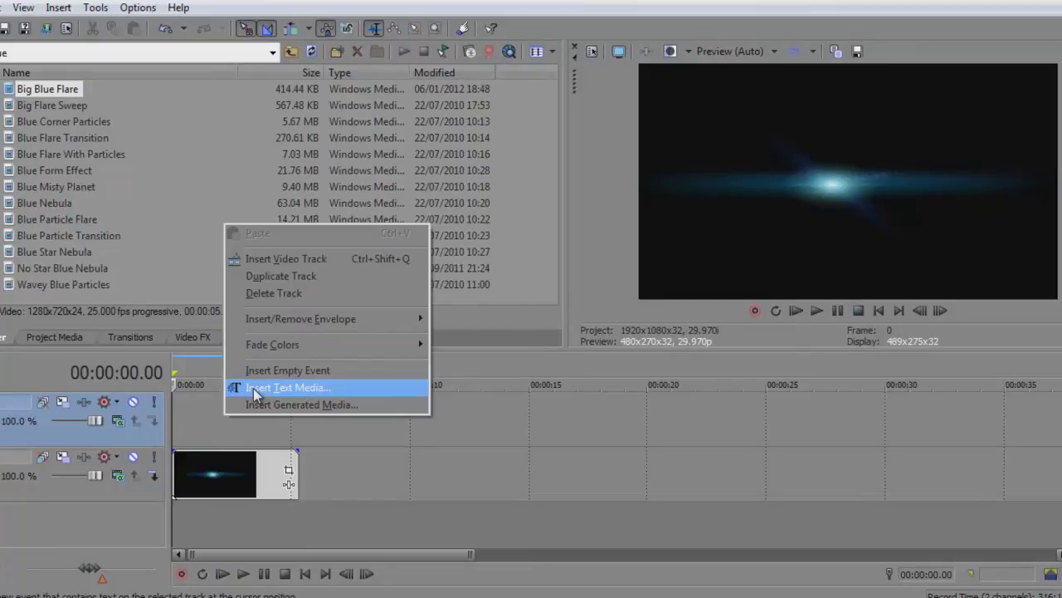
click(254, 388)
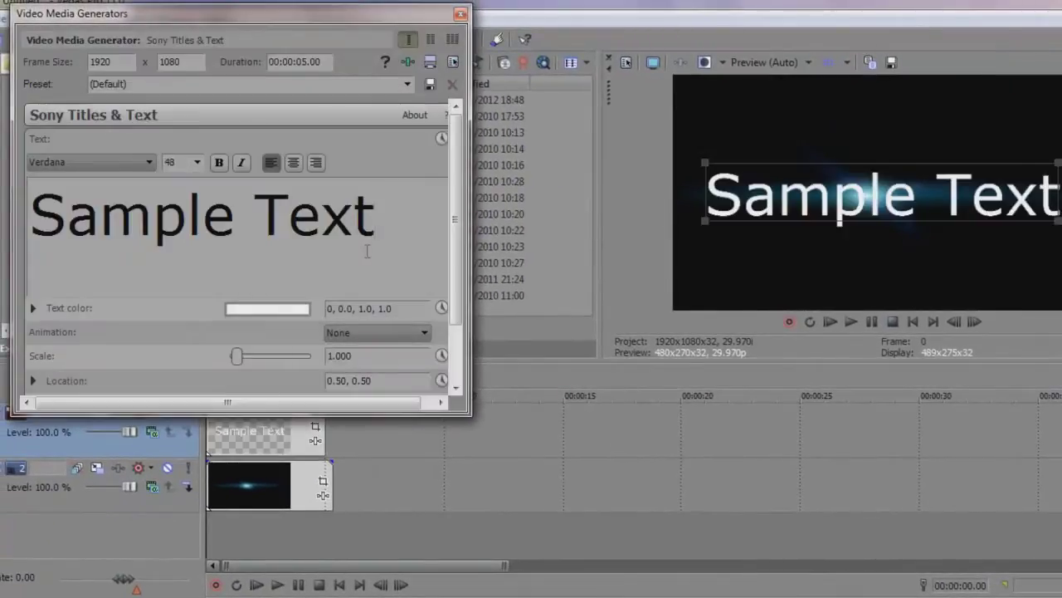
key(BackSpace)
key(BackSpace)
key(BackSpace)
key(BackSpace)
key(BackSpace)
key(BackSpace)
key(BackSpace)
key(BackSpace)
key(BackSpace)
key(BackSpace)
key(BackSpace)
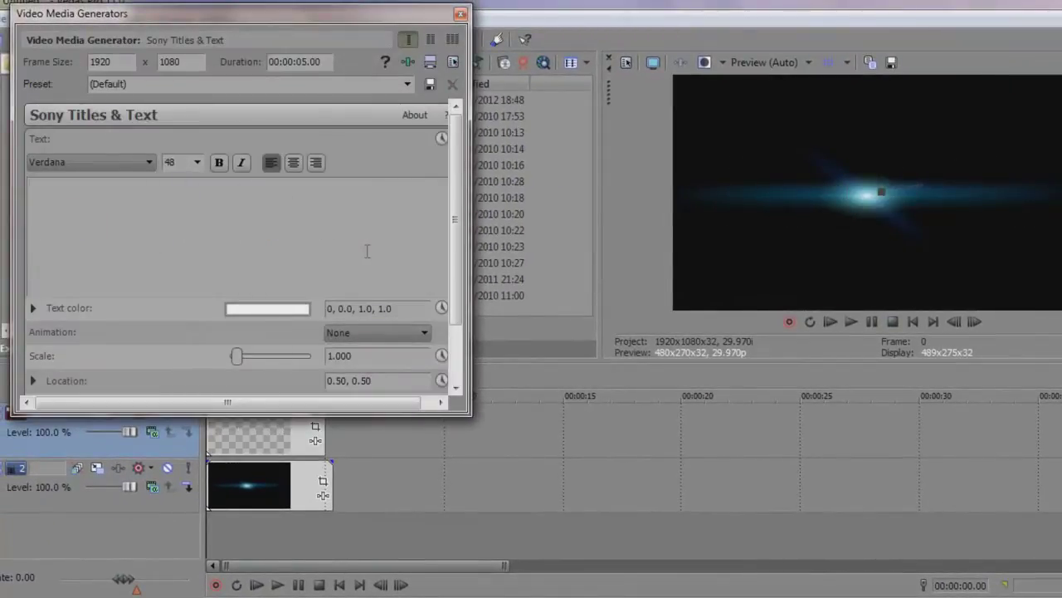
text(Redsky)
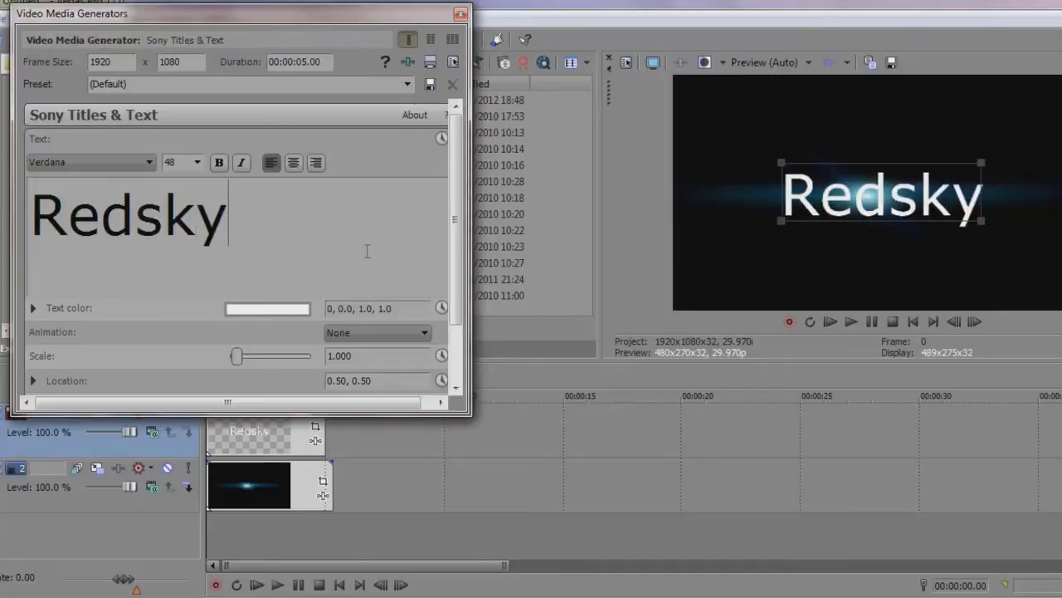
text(produ)
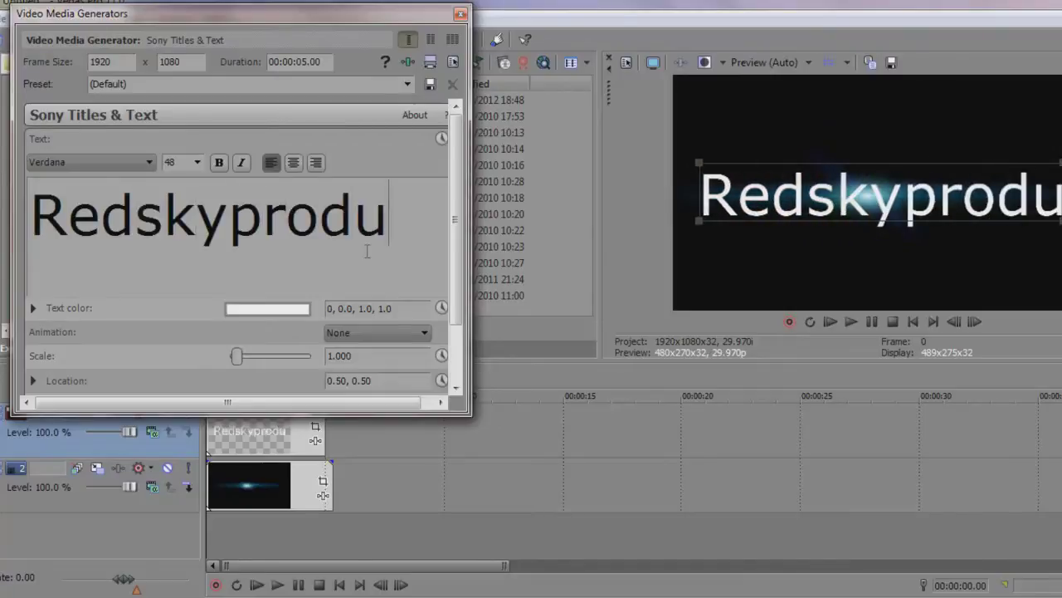
text(ctions)
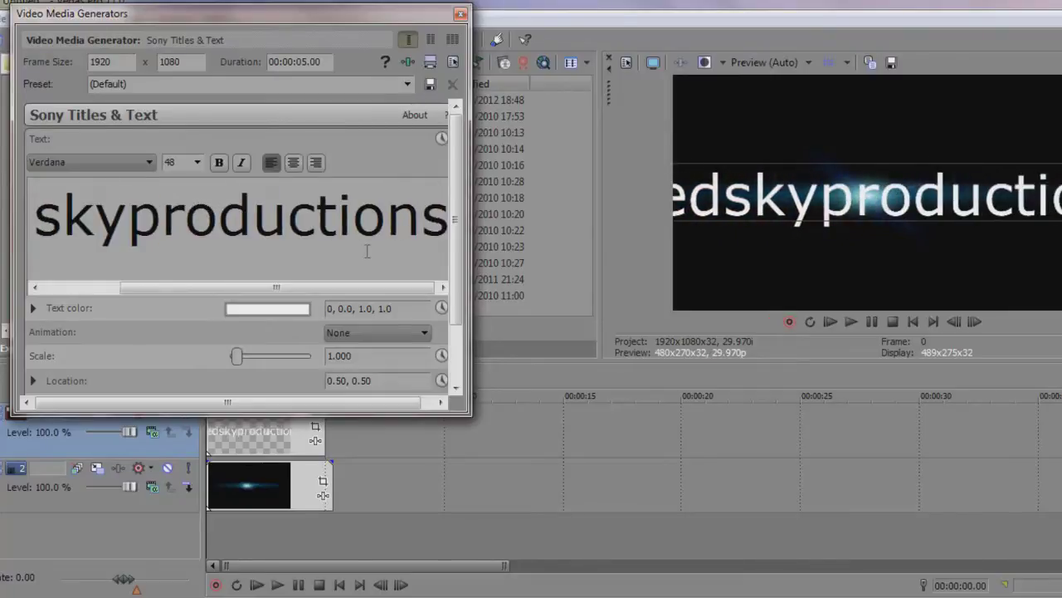
drag(238, 356, 236, 365)
click(460, 14)
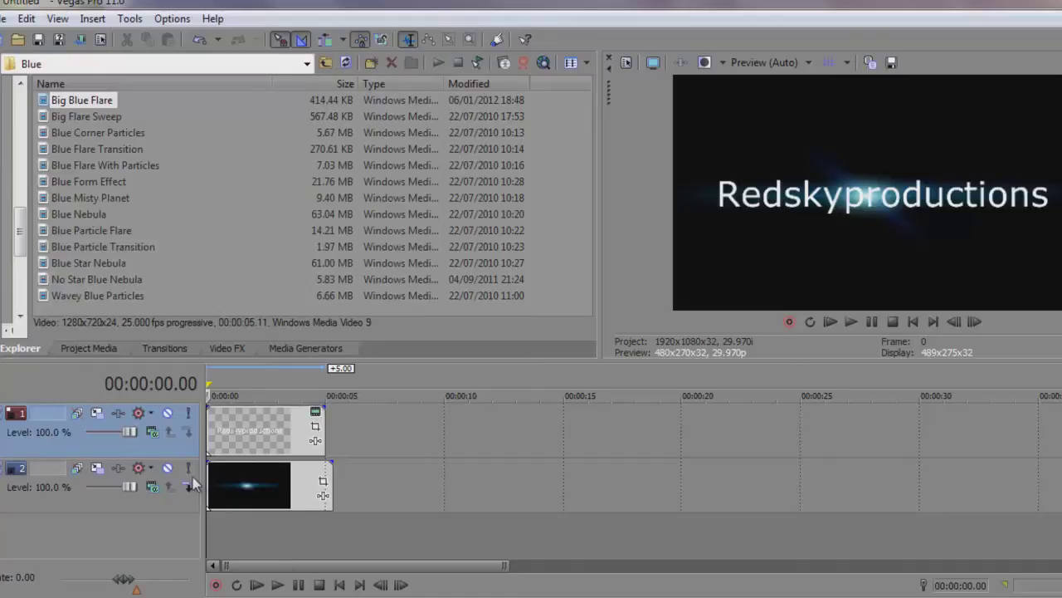
Set the title track to Multiply (Mask) and keyframe the flare's Pan/Crop sweeping right to left
click(139, 412)
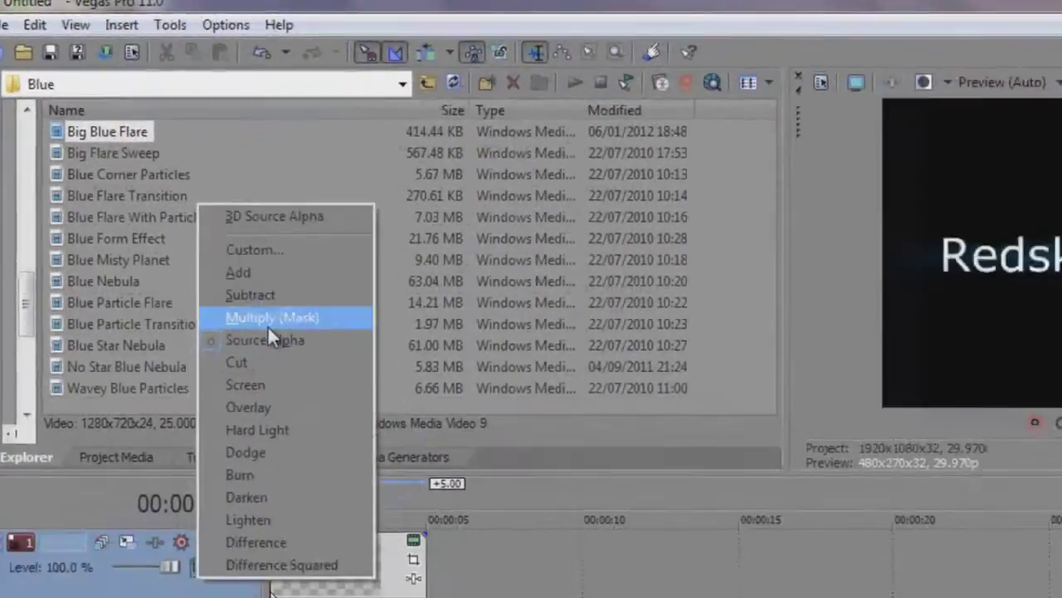
click(299, 350)
click(311, 465)
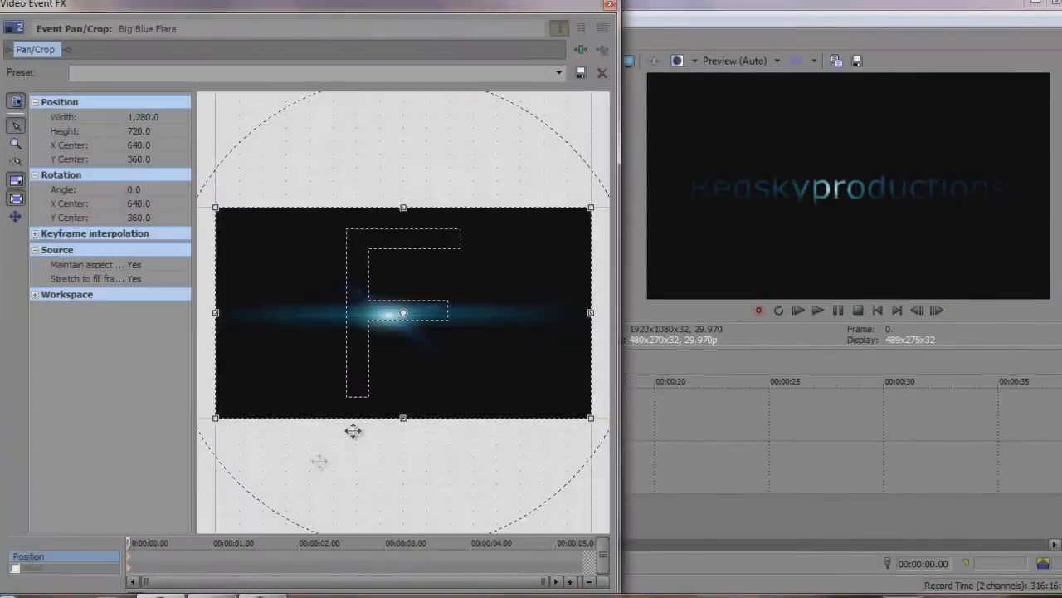
drag(408, 301, 514, 300)
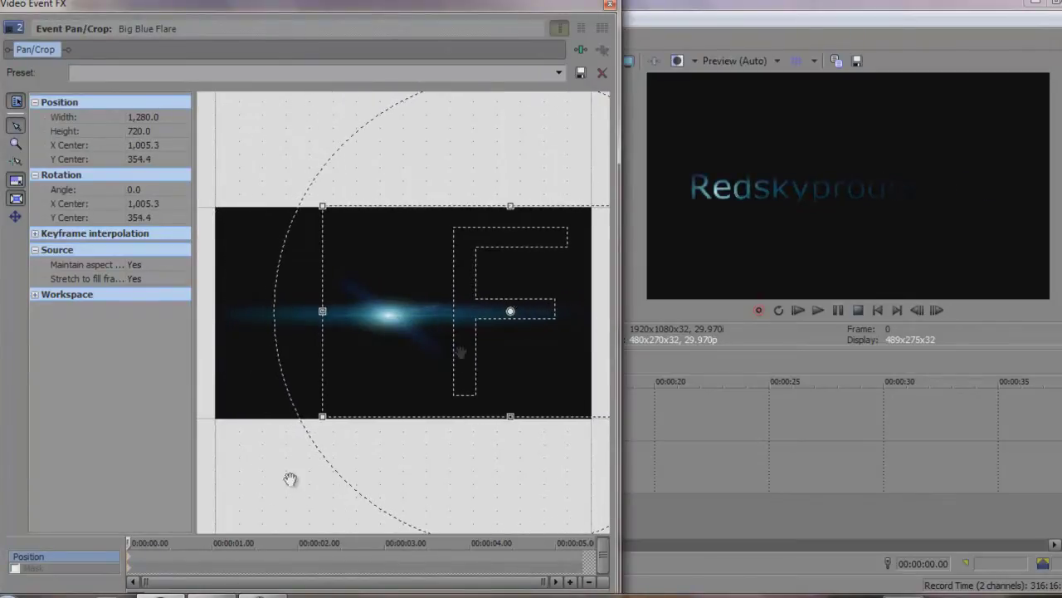
drag(128, 541, 564, 554)
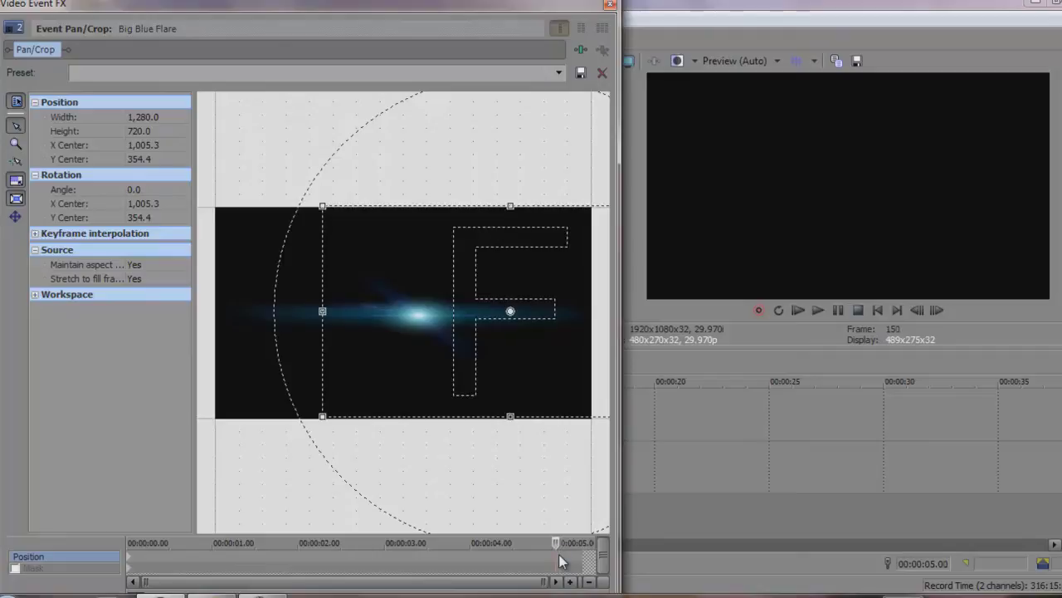
key(Left)
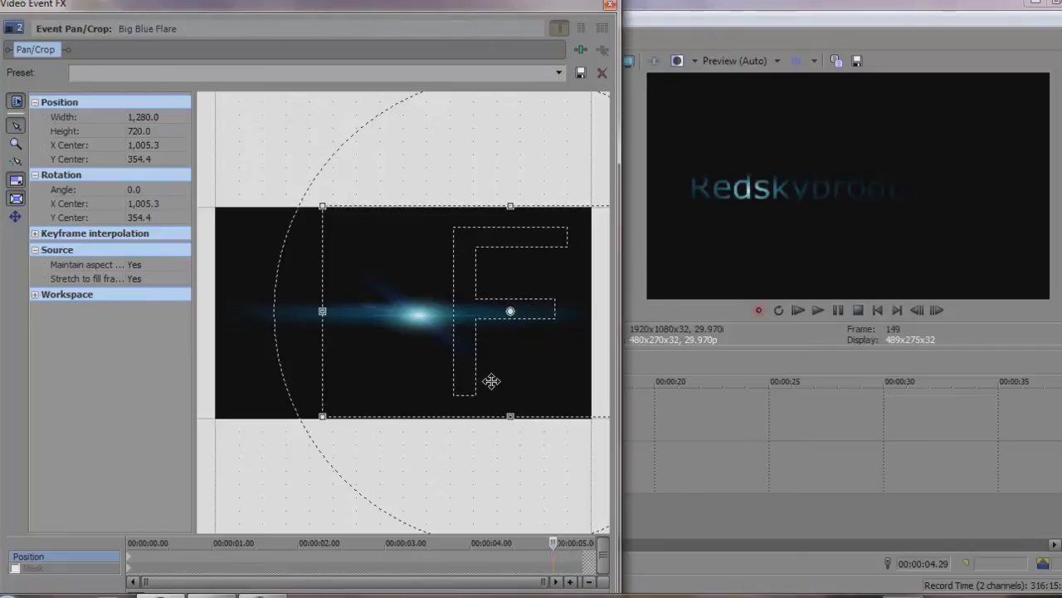
drag(491, 381, 237, 380)
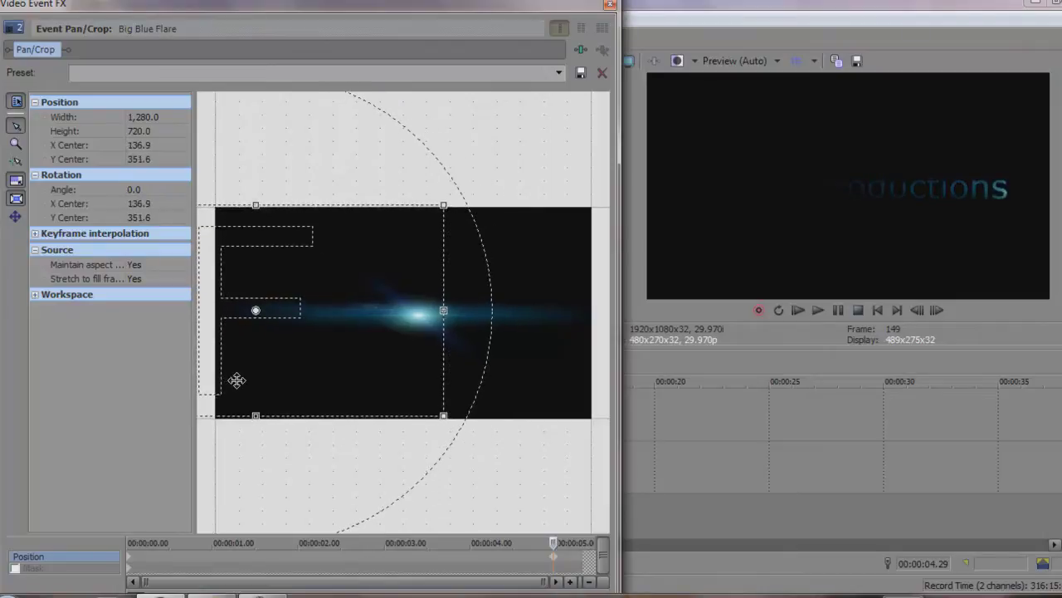
click(610, 7)
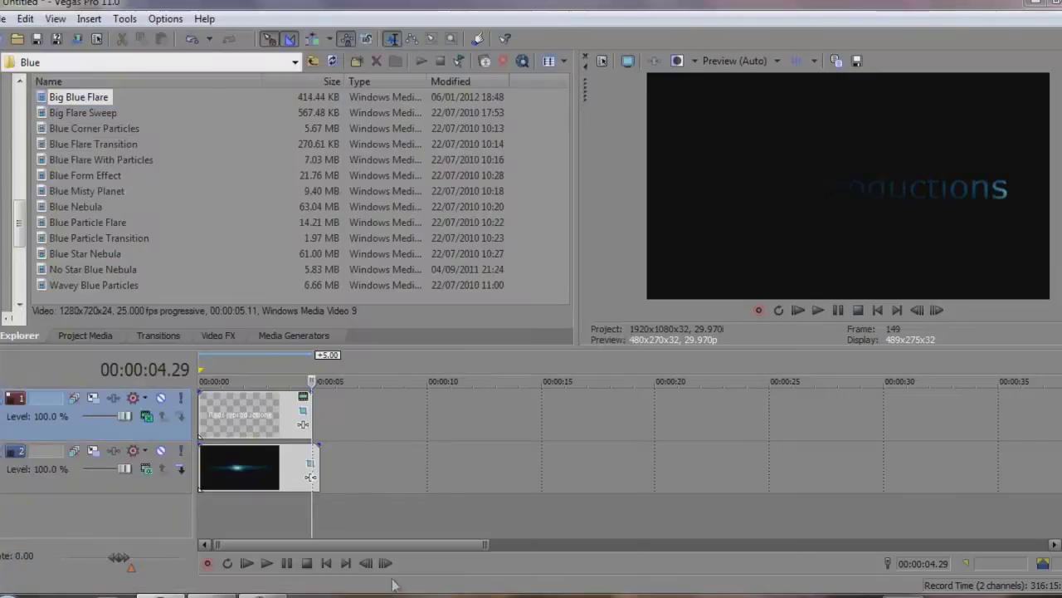
Play back the flare sweep from the start, then return to the beginning
click(327, 563)
click(267, 563)
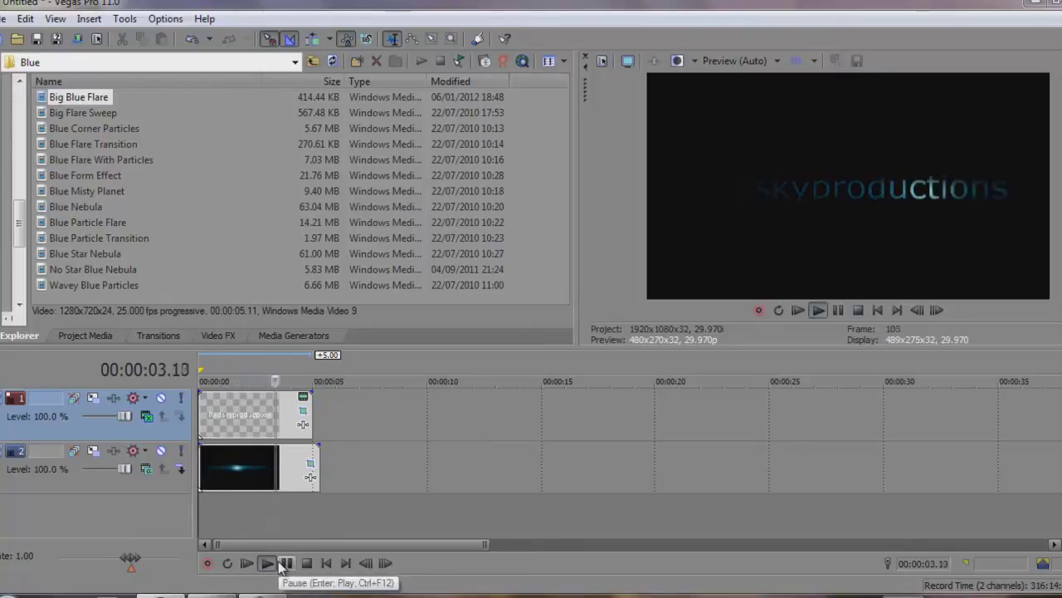
click(282, 563)
click(326, 563)
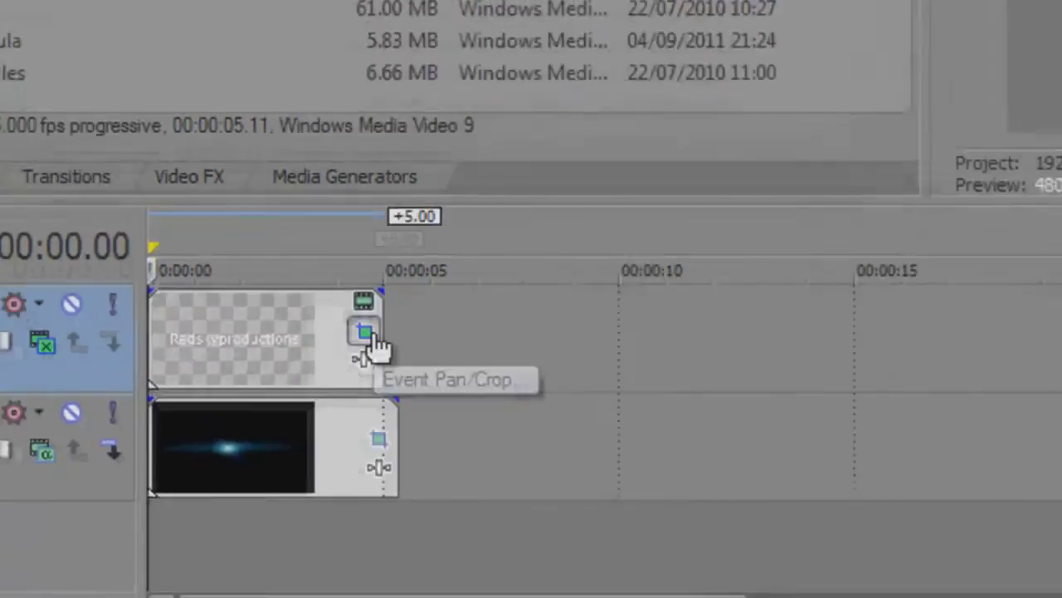
Keyframe the title's Pan/Crop near its end to zoom tightly onto the final 's' (width 21.1)
click(390, 300)
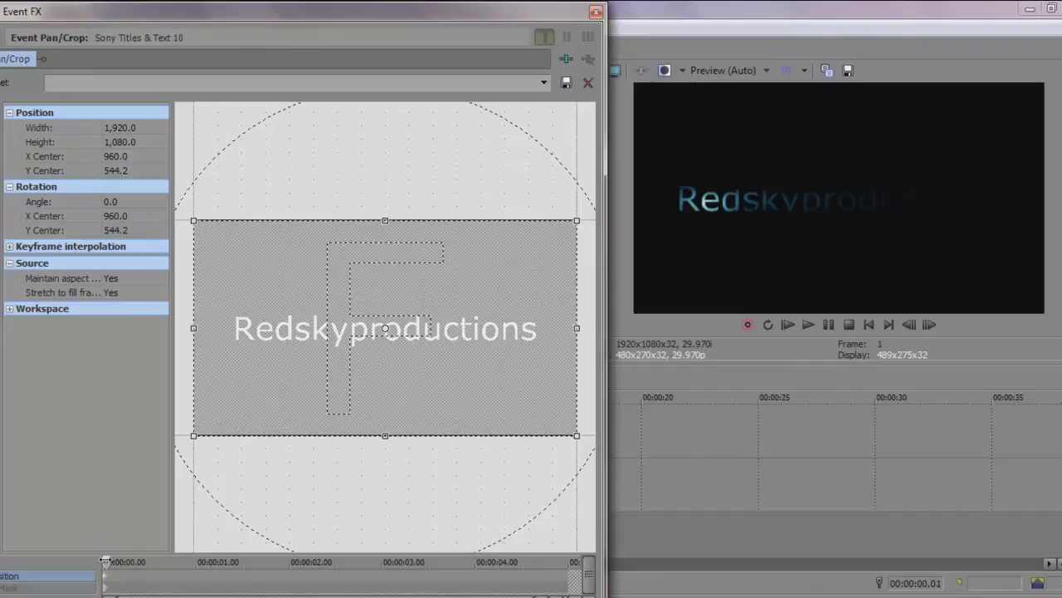
drag(106, 561, 537, 549)
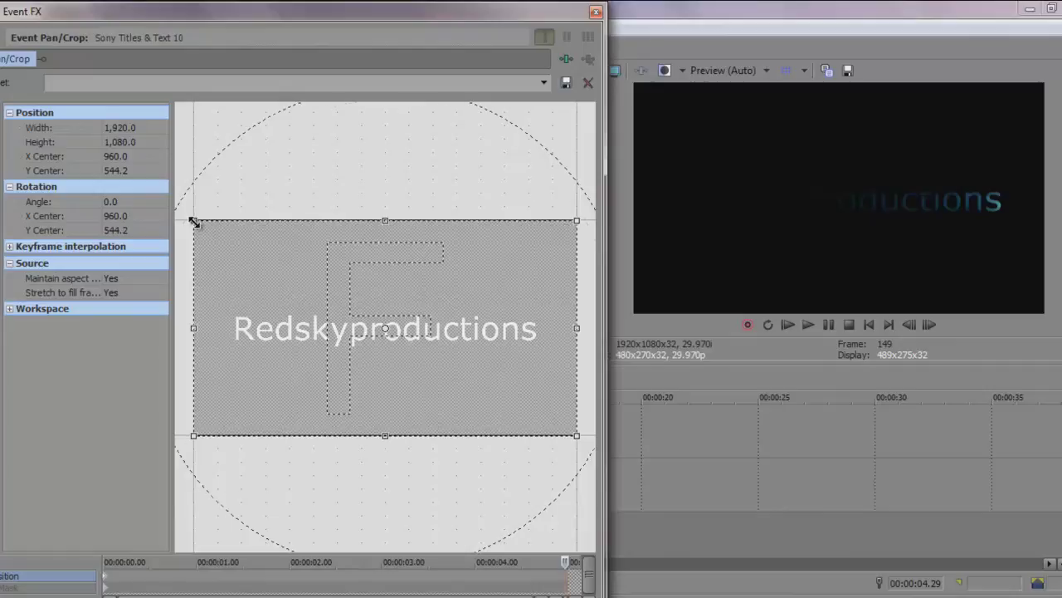
drag(194, 222, 306, 297)
drag(390, 341, 531, 343)
drag(470, 299, 525, 328)
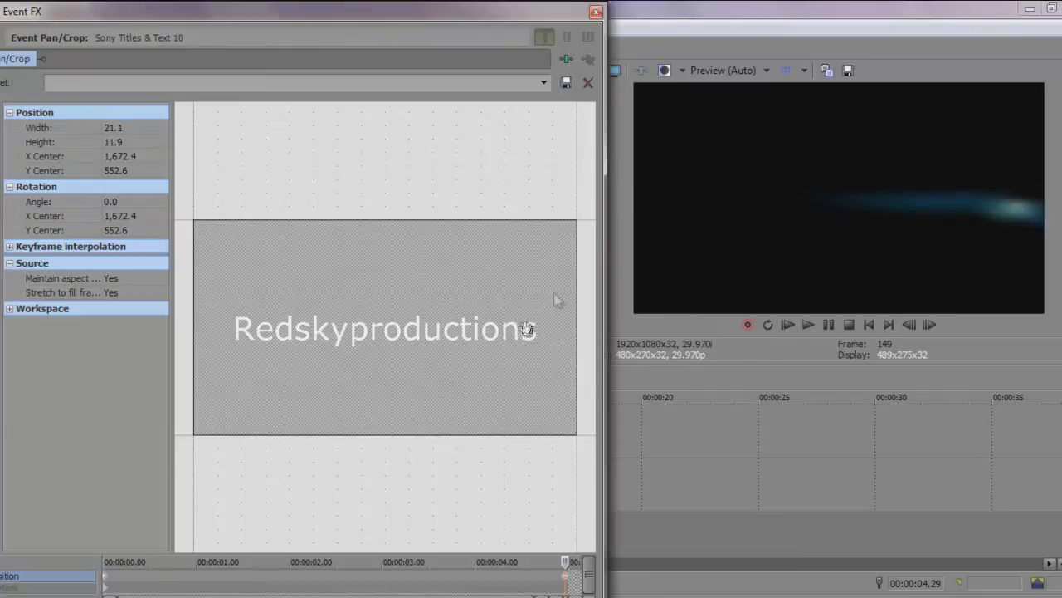
click(596, 11)
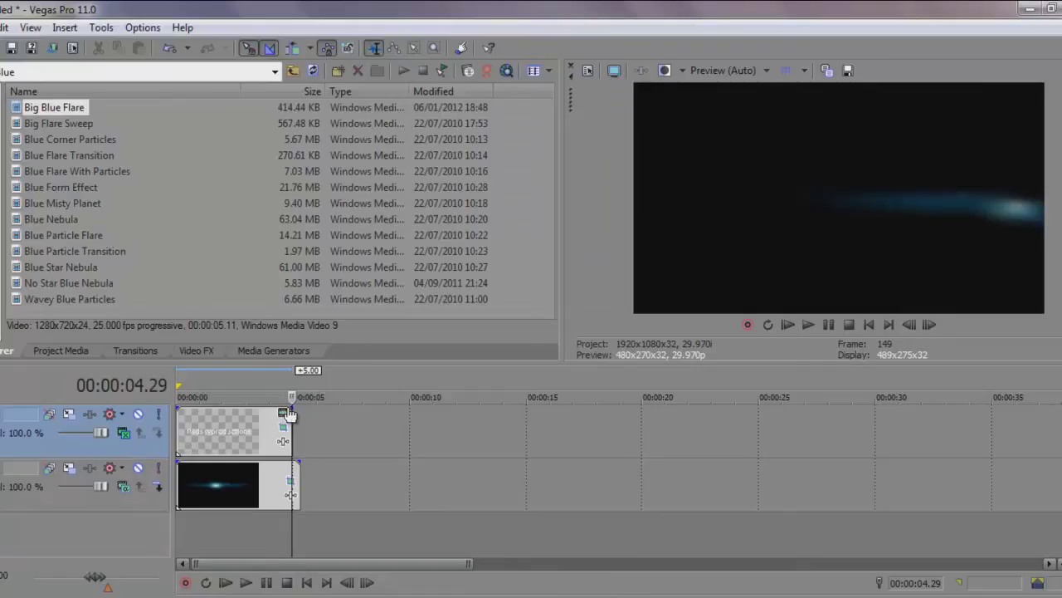
Add a fade-out to the end of the title event and preview it from the start
drag(288, 413, 284, 415)
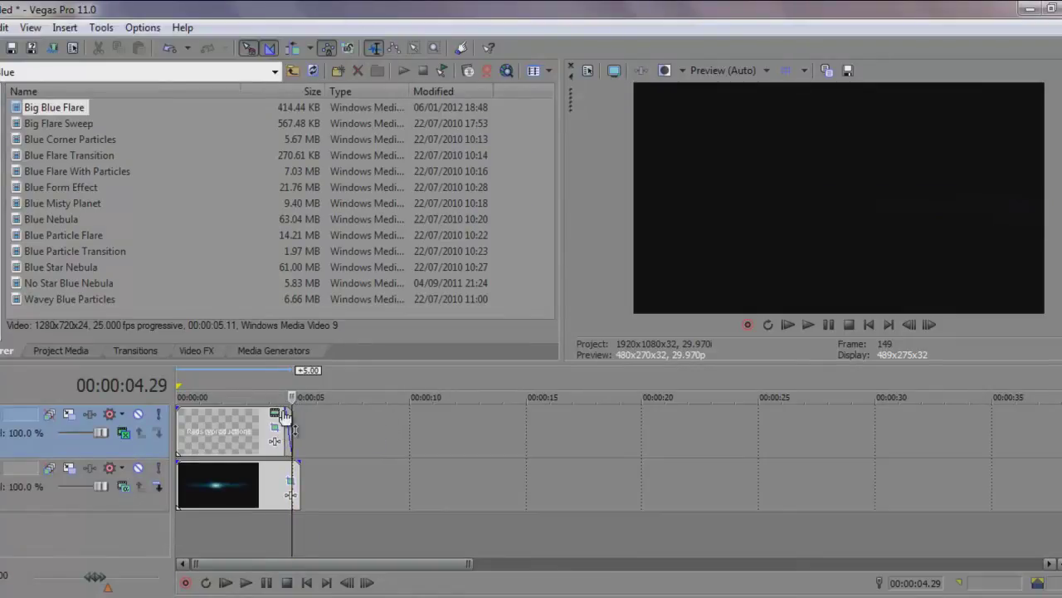
click(306, 582)
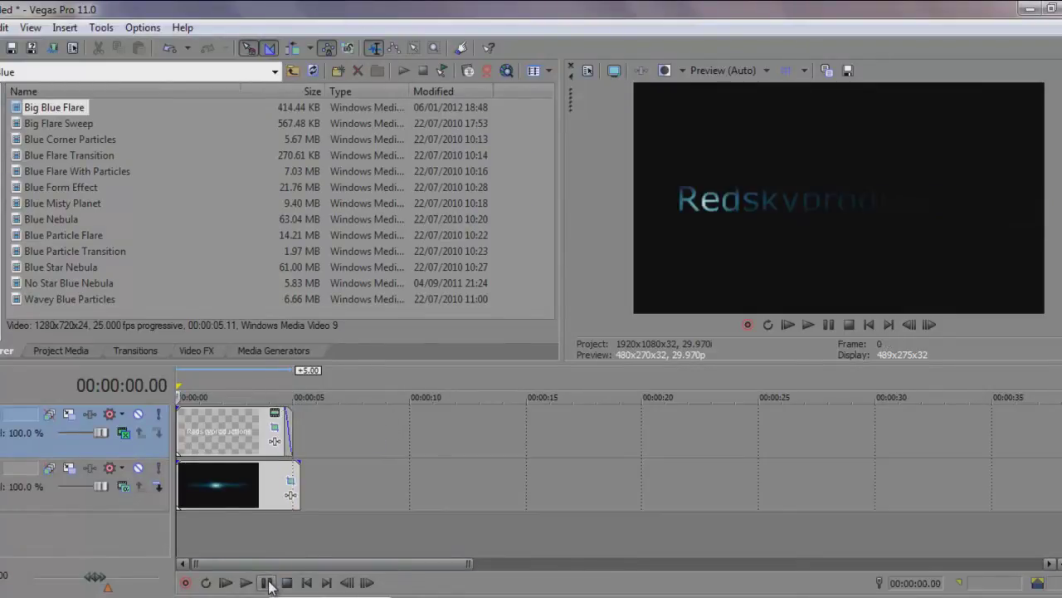
key(space)
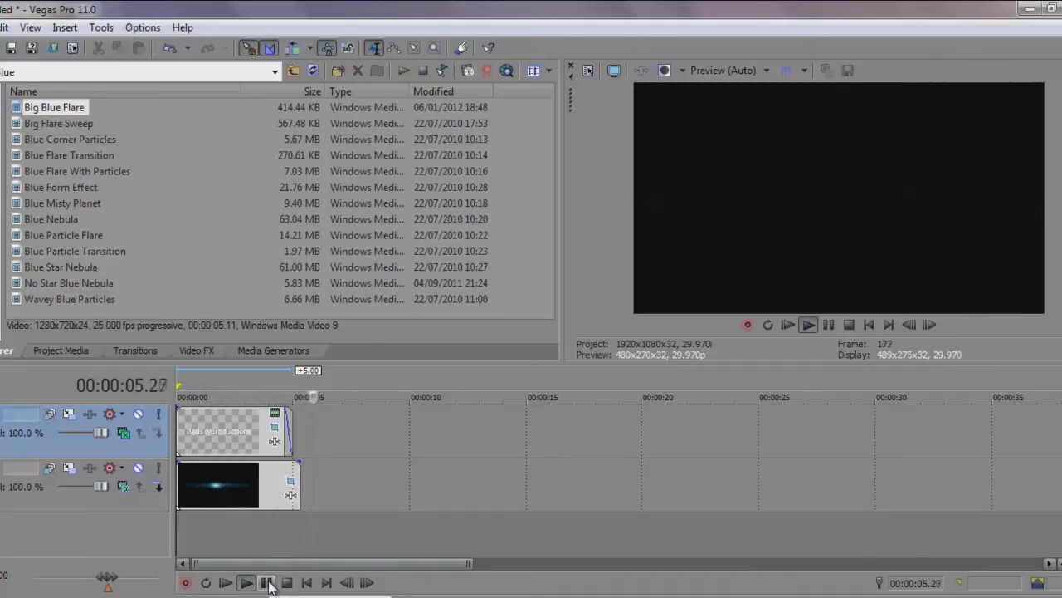
click(266, 583)
click(311, 583)
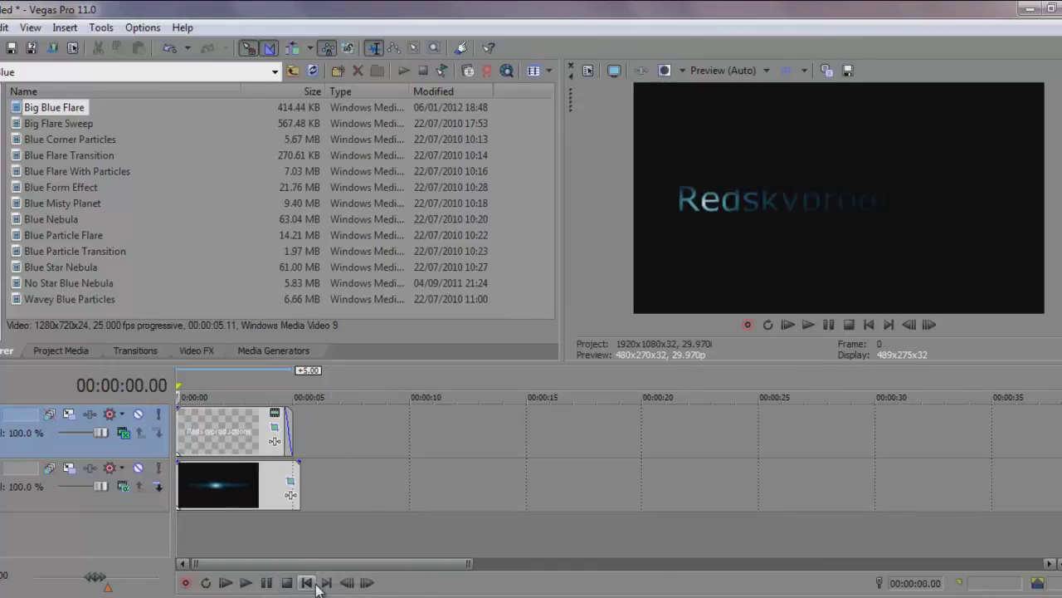
click(201, 355)
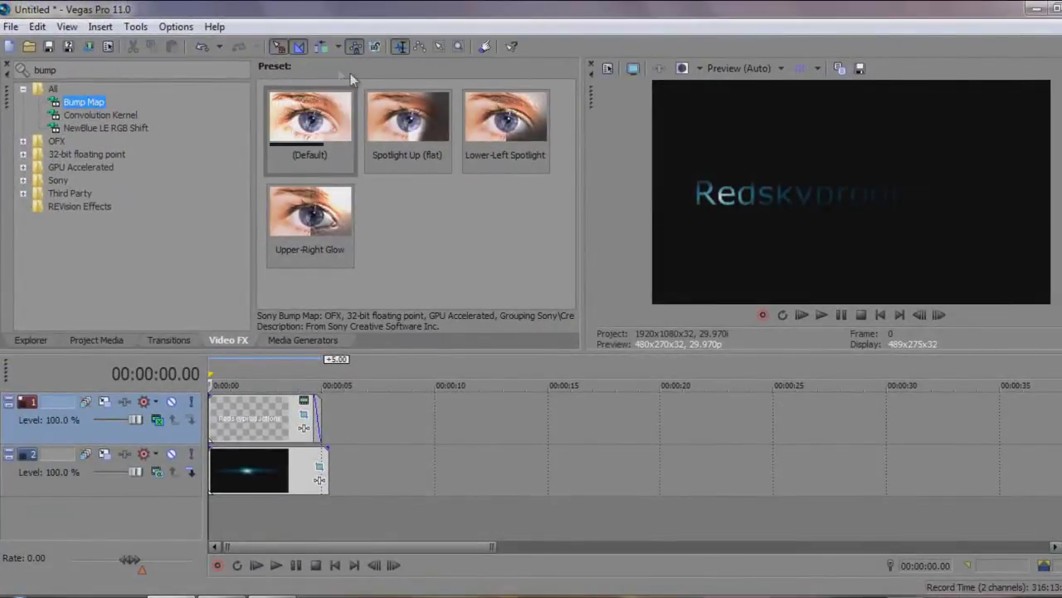
Apply the default Bump Map preset to the Big Blue Flare clip with Intensity 0.621
drag(303, 138, 239, 471)
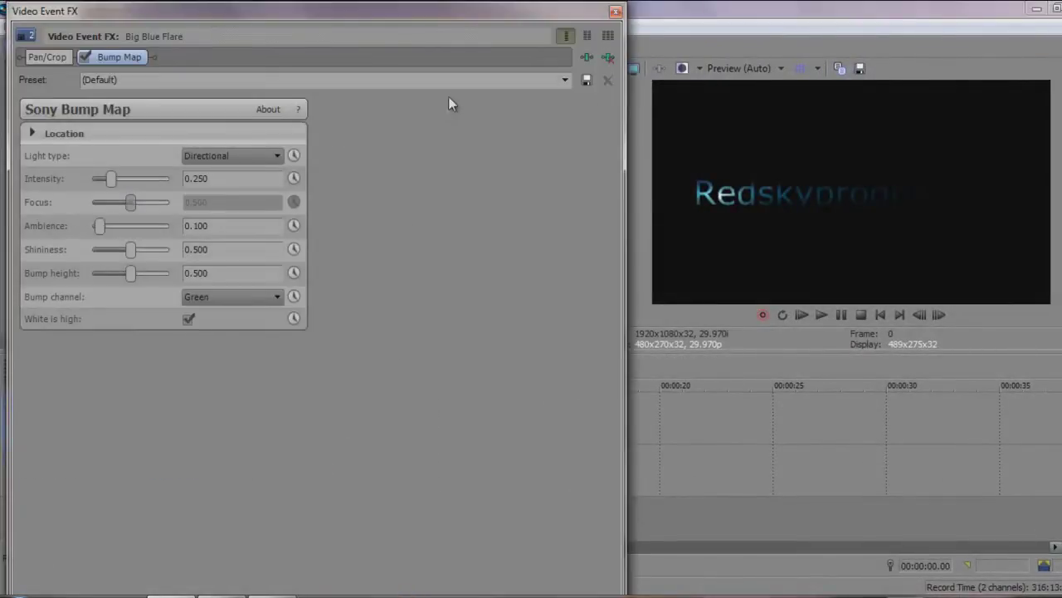
drag(109, 184, 135, 184)
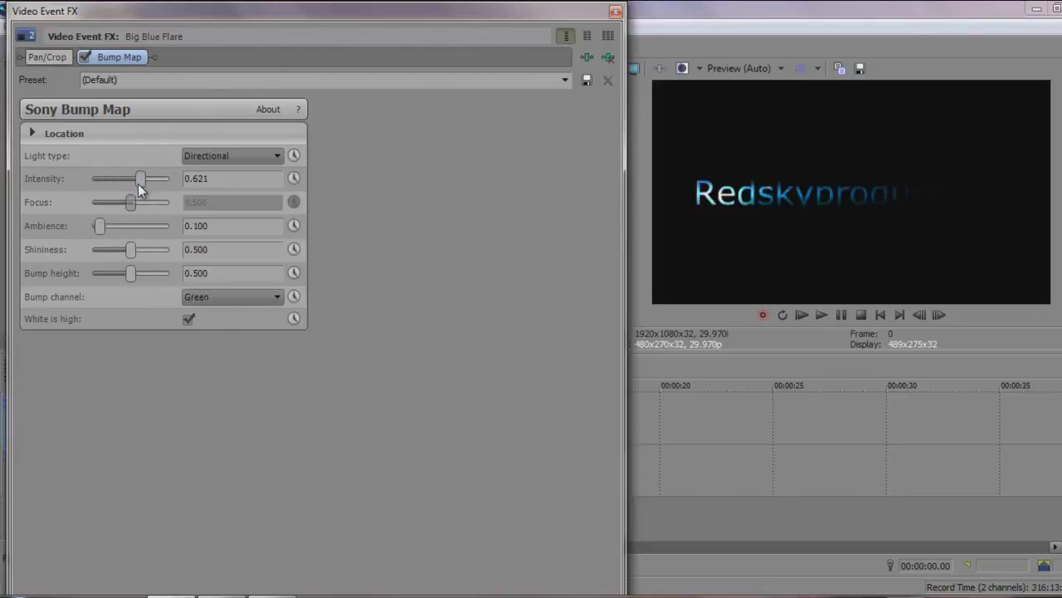
click(616, 12)
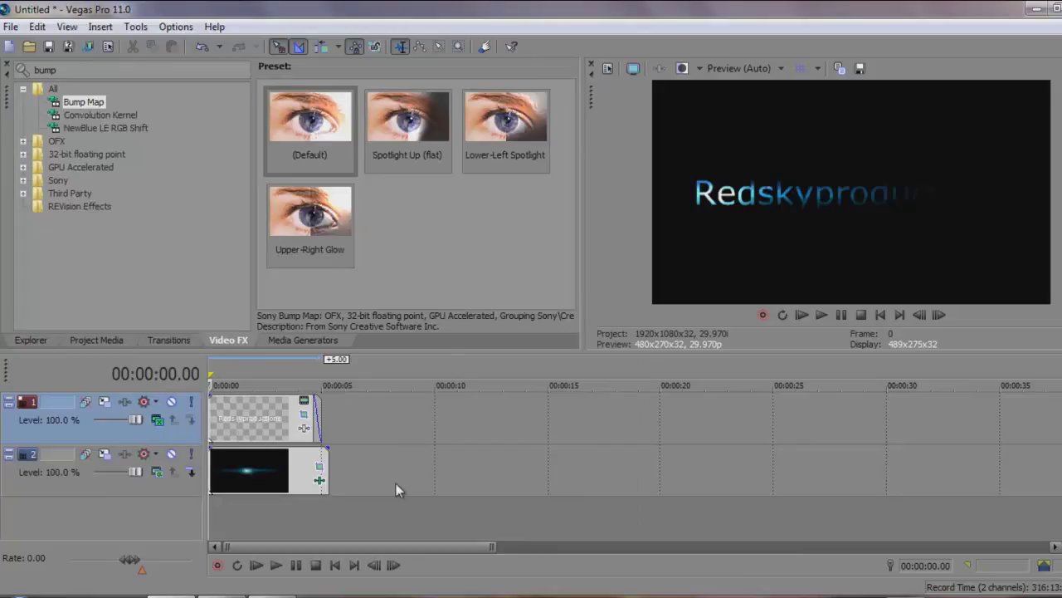
key(space)
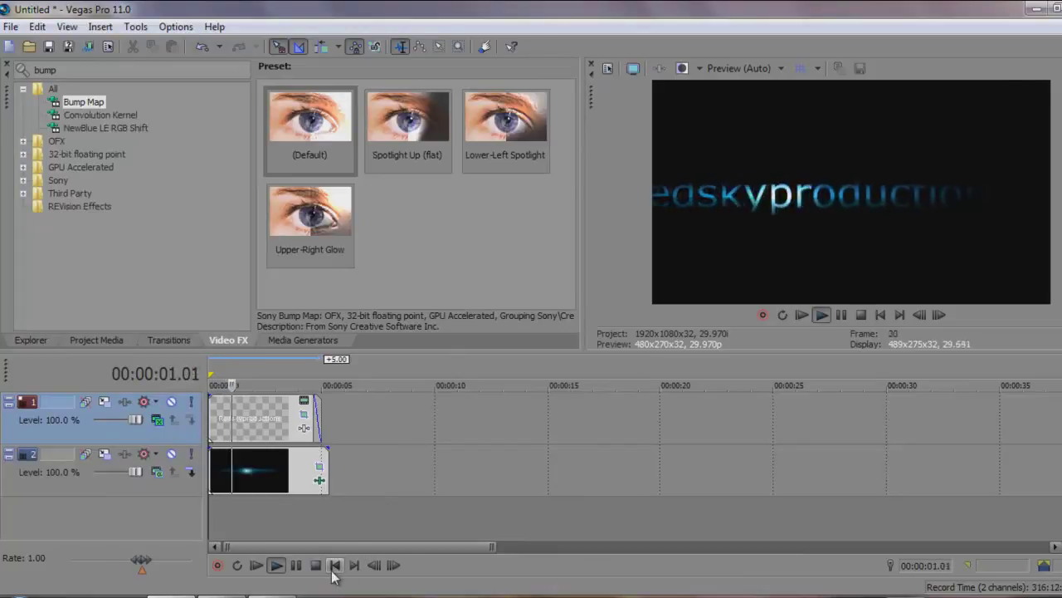